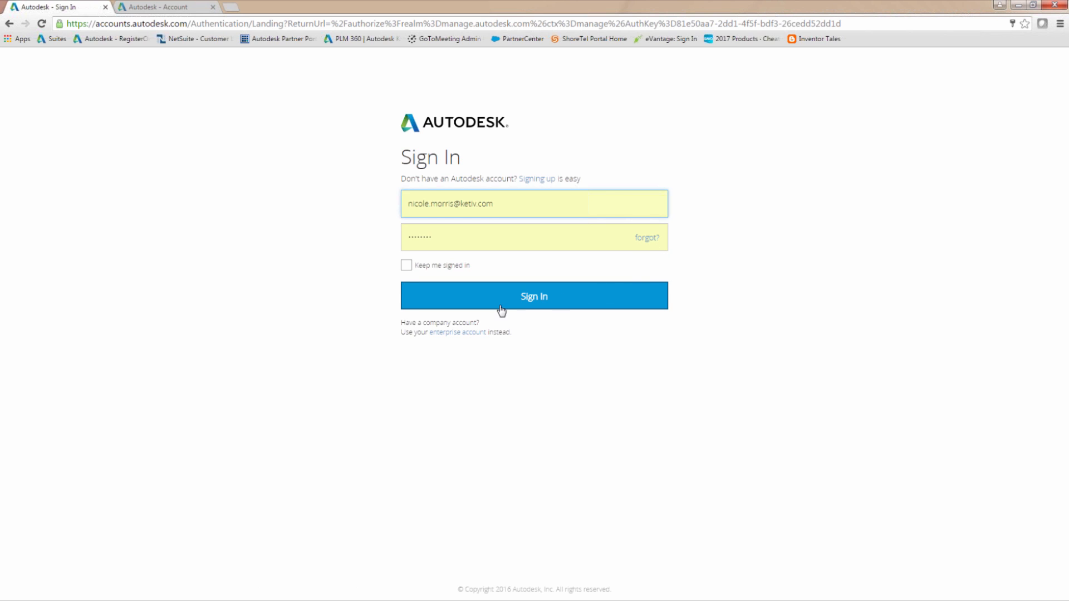
Switch to the Autodesk Account page and look through the All Products & Services list
{"action": "left_click", "coordinate": [175, 7]}
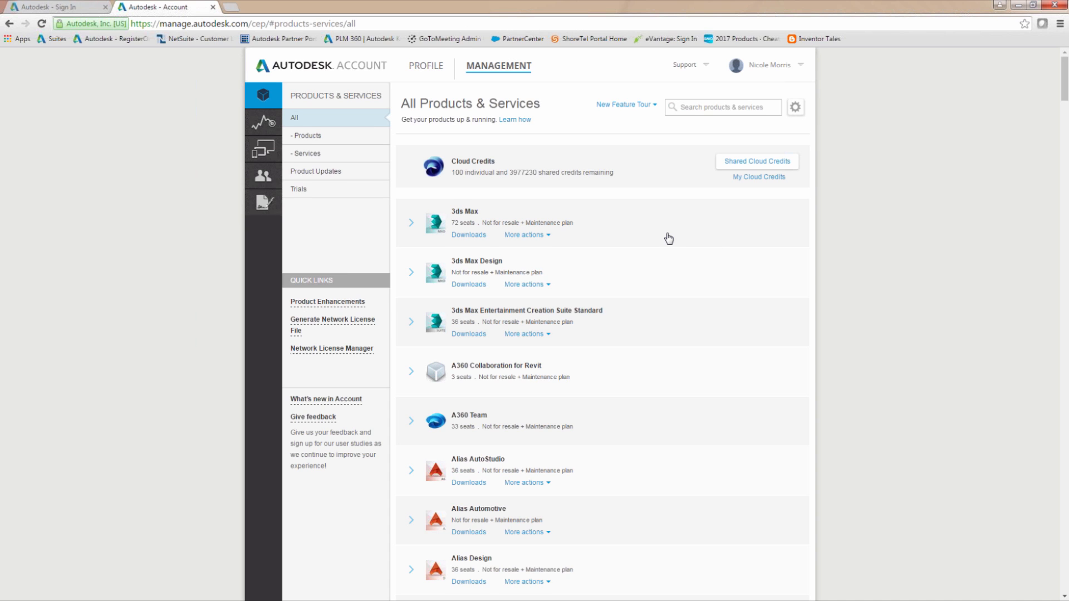
{"action": "scroll", "coordinate": [668, 238], "scroll_direction": "down", "scroll_amount": 1}
{"action": "scroll", "coordinate": [668, 238], "scroll_direction": "down", "scroll_amount": 2}
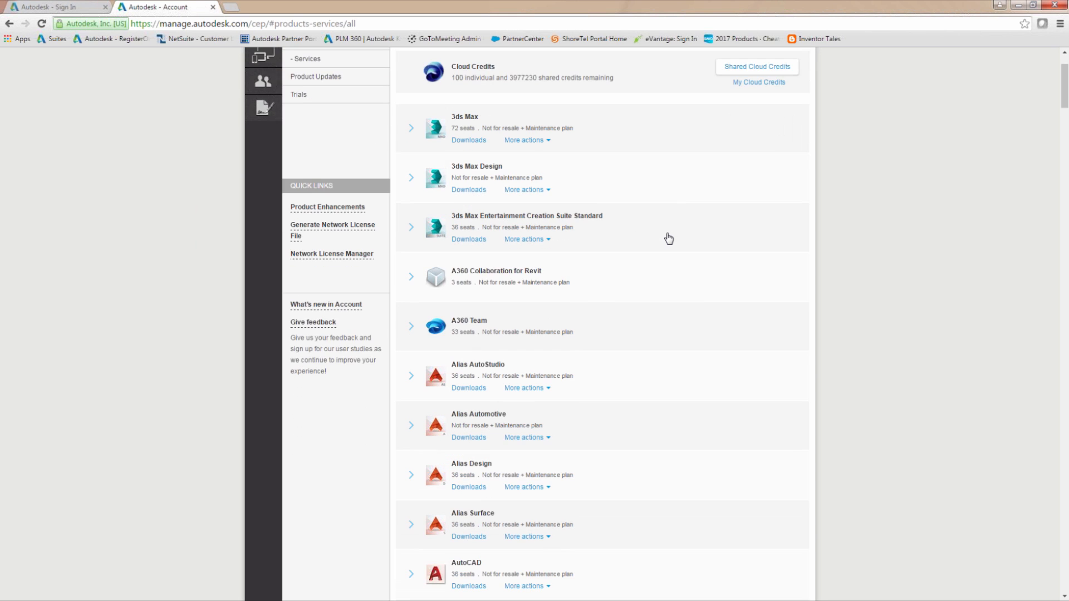
{"action": "scroll", "coordinate": [668, 238], "scroll_direction": "down", "scroll_amount": 2}
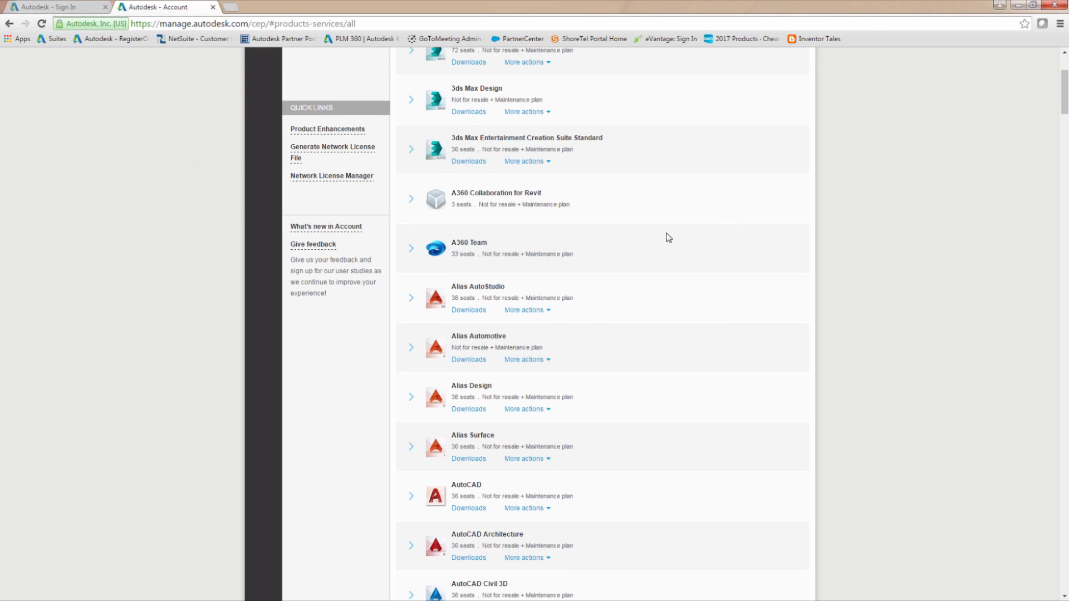
{"action": "scroll", "coordinate": [668, 238], "scroll_direction": "up", "scroll_amount": 5}
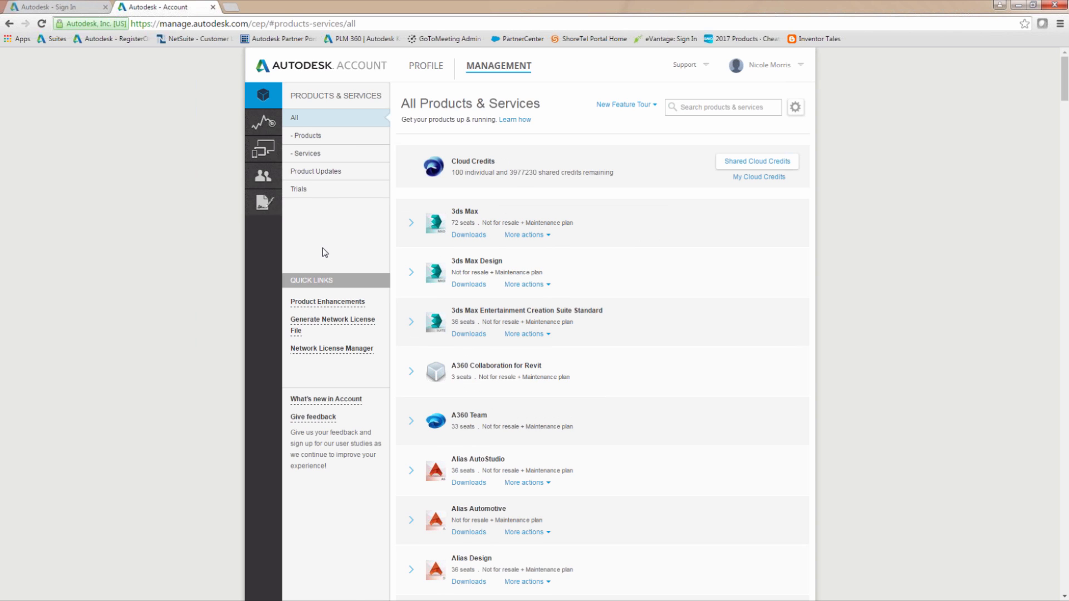
Open user management and expand the details of the user with 11 products and services to review the assigned products
{"action": "left_click", "coordinate": [262, 177]}
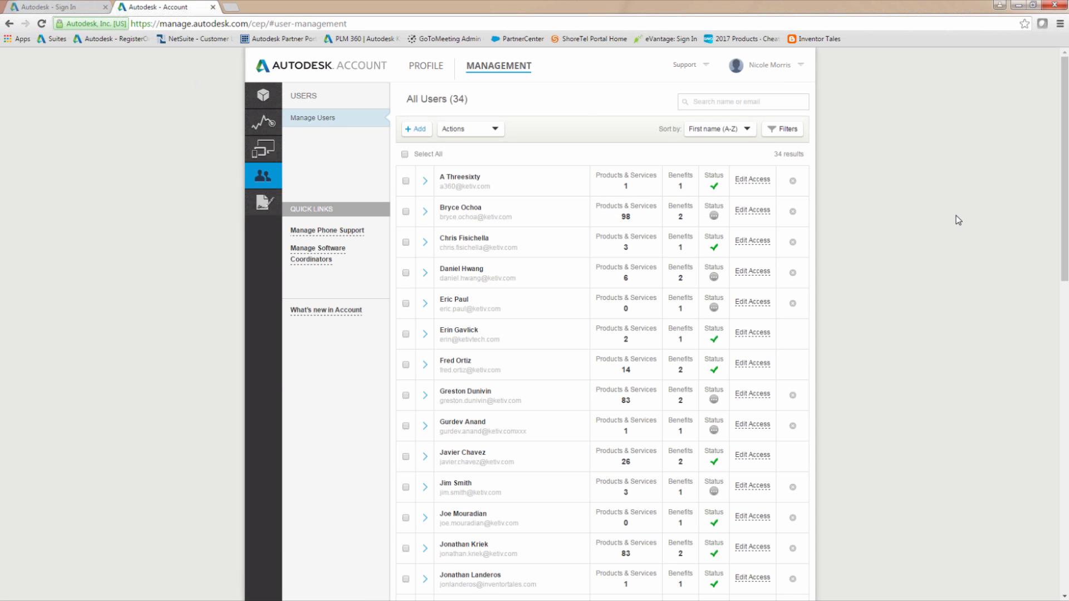
{"action": "scroll", "coordinate": [905, 305], "scroll_direction": "down", "scroll_amount": 4}
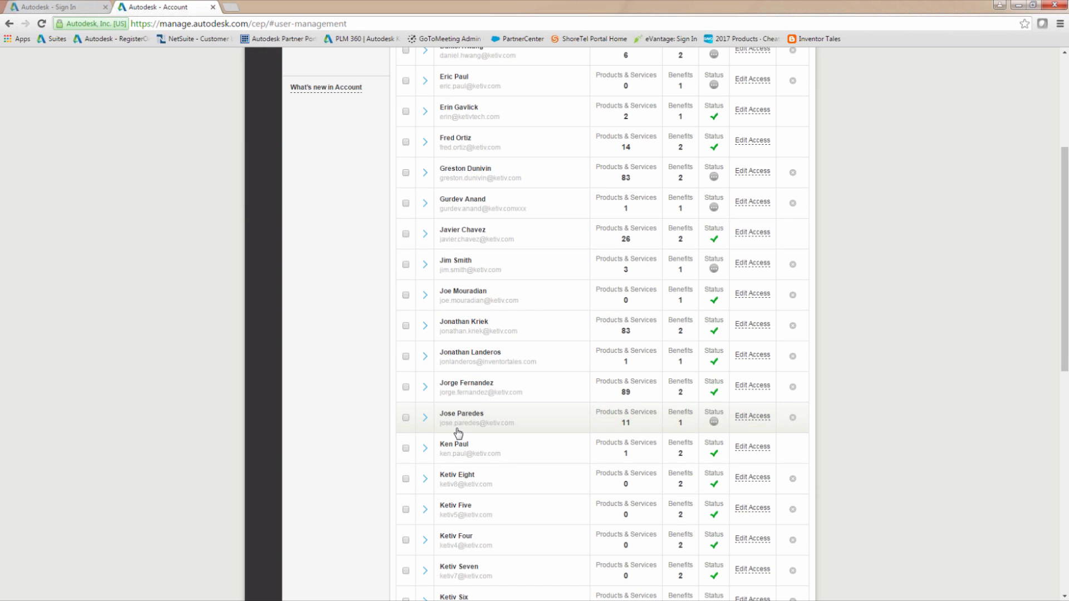
{"action": "left_click", "coordinate": [426, 419]}
{"action": "scroll", "coordinate": [784, 361], "scroll_direction": "down", "scroll_amount": 2}
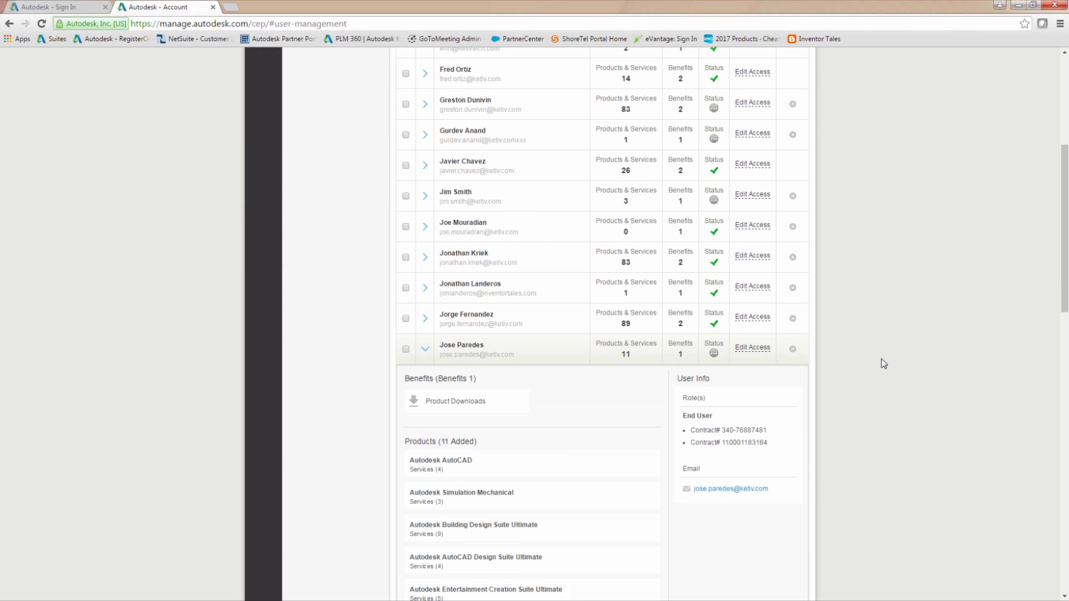
{"action": "scroll", "coordinate": [848, 383], "scroll_direction": "down", "scroll_amount": 3}
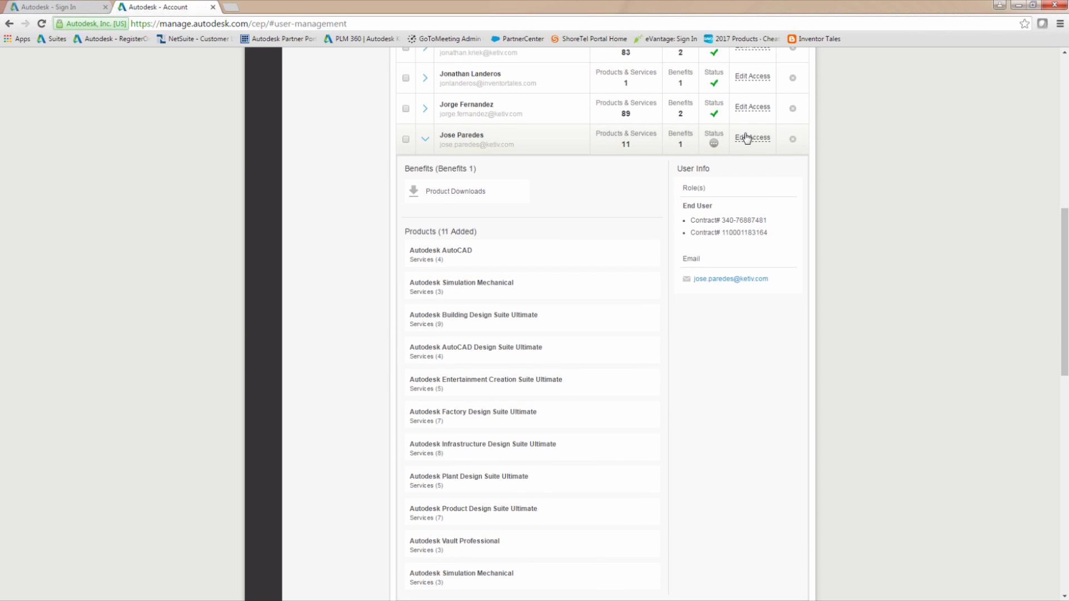
Edit the expanded user's access to assign AutoCAD LT, and save the change
{"action": "left_click", "coordinate": [751, 137]}
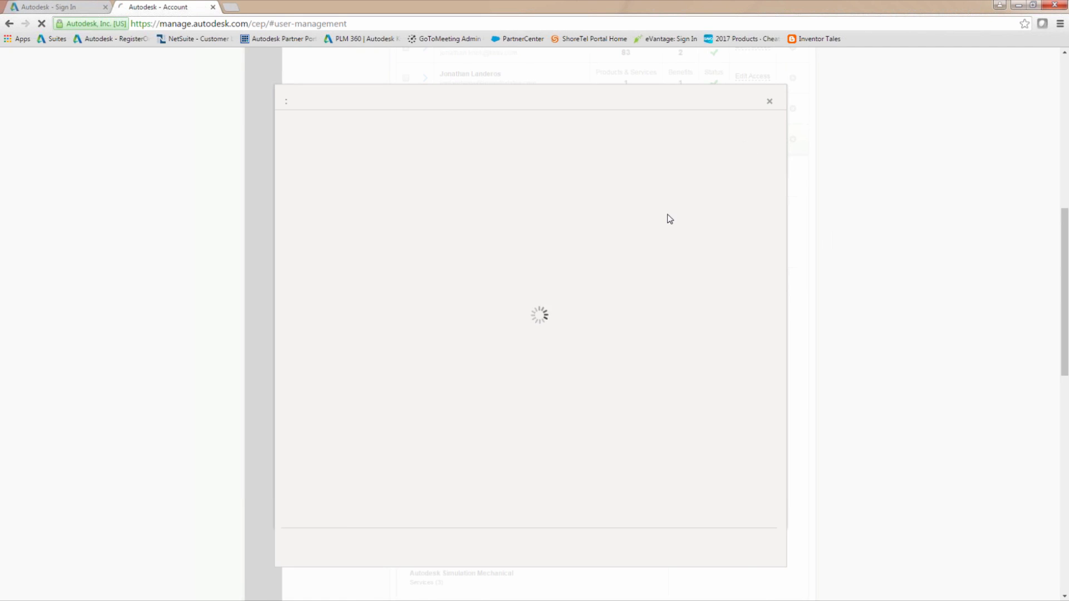
{"action": "scroll", "coordinate": [568, 228], "scroll_direction": "down", "scroll_amount": 3}
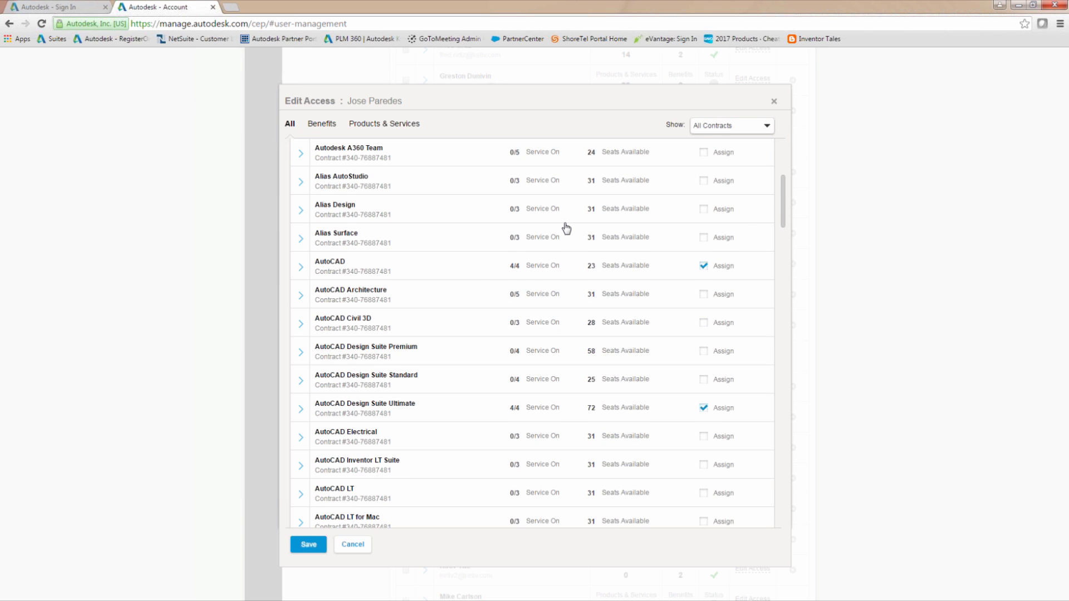
{"action": "scroll", "coordinate": [566, 228], "scroll_direction": "down", "scroll_amount": 2}
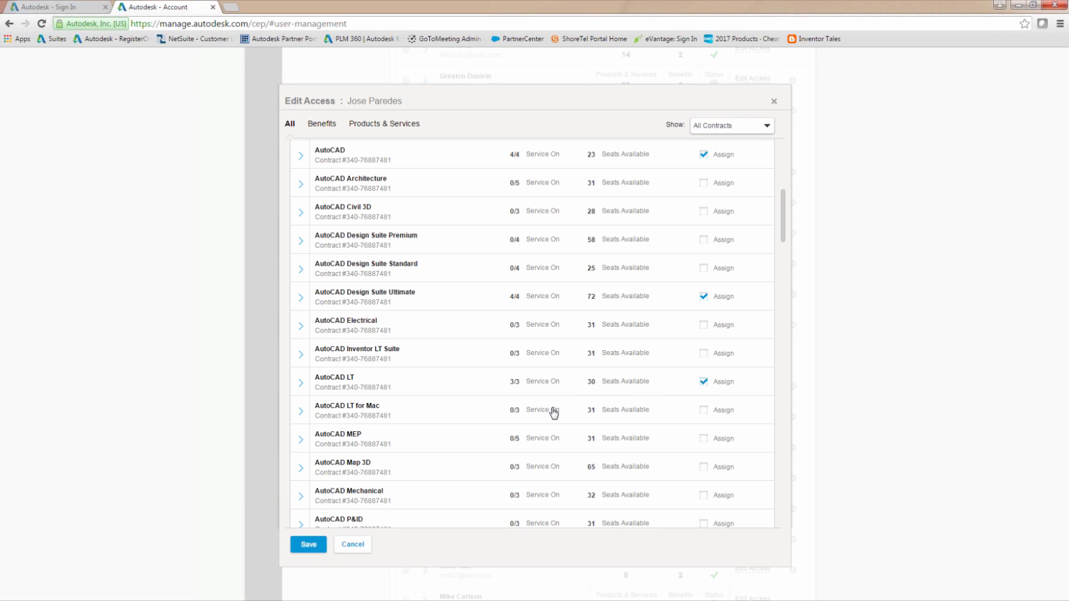
{"action": "left_click", "coordinate": [299, 553]}
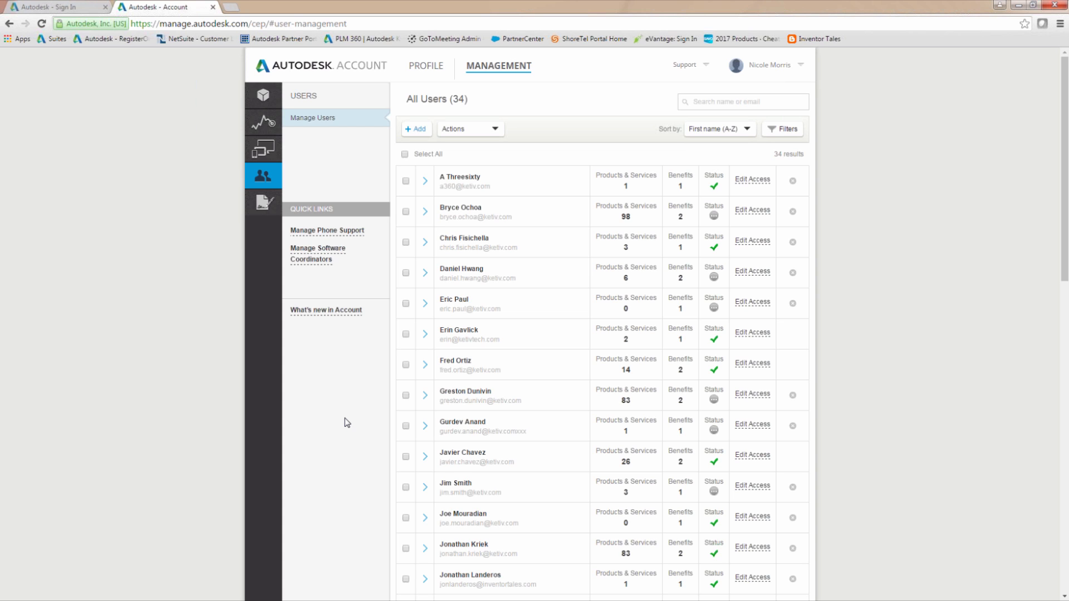
Return to the products and services list and open the downloads for AutoCAD LT
{"action": "left_click", "coordinate": [266, 100]}
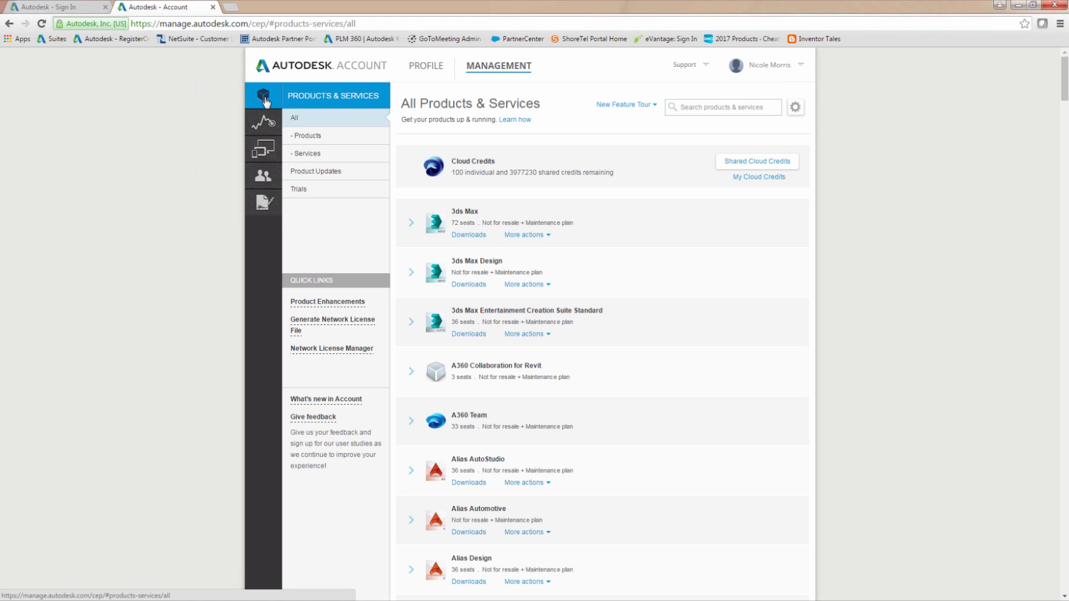
{"action": "scroll", "coordinate": [791, 199], "scroll_direction": "down", "scroll_amount": 1}
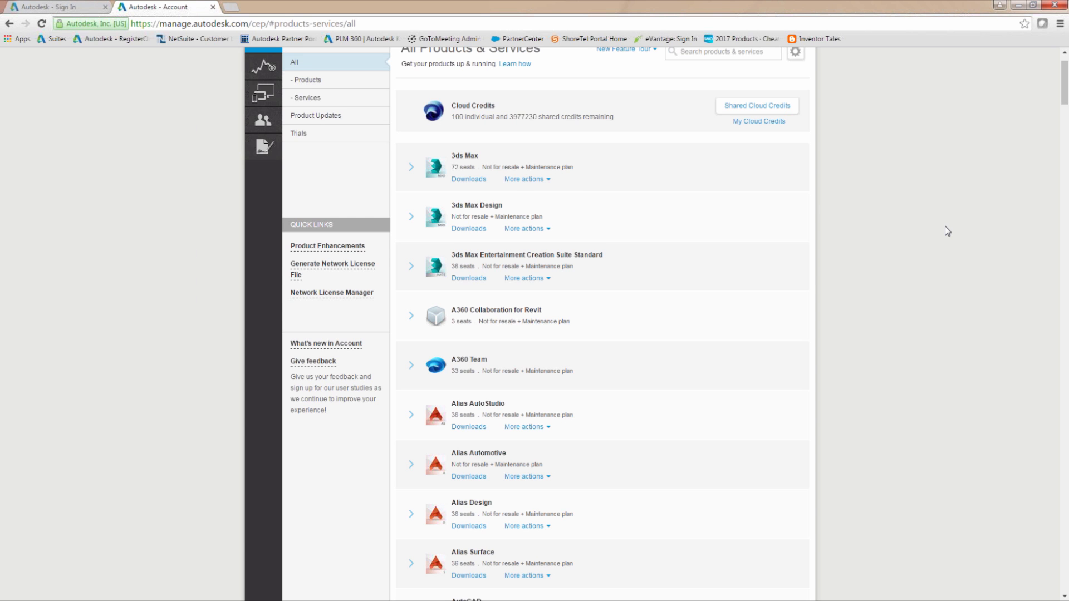
{"action": "scroll", "coordinate": [880, 229], "scroll_direction": "down", "scroll_amount": 4}
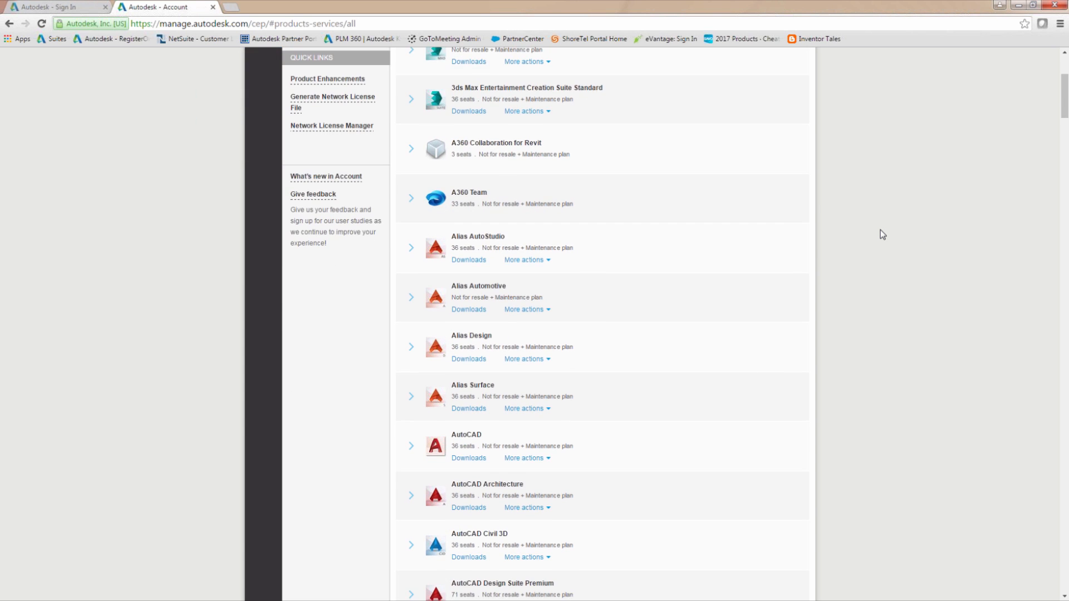
{"action": "scroll", "coordinate": [880, 230], "scroll_direction": "down", "scroll_amount": 9}
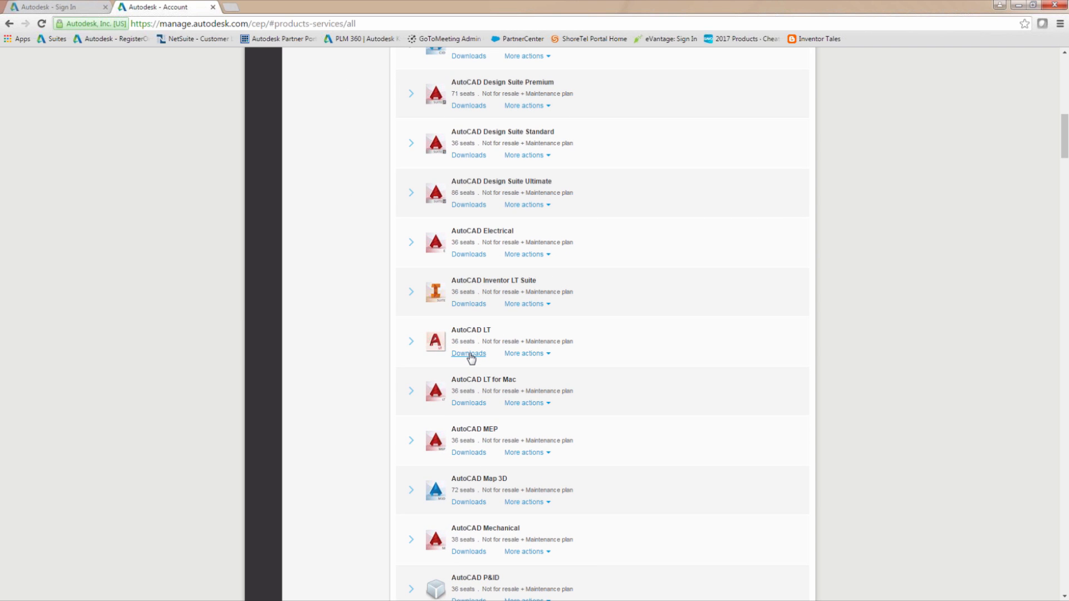
{"action": "left_click", "coordinate": [469, 354]}
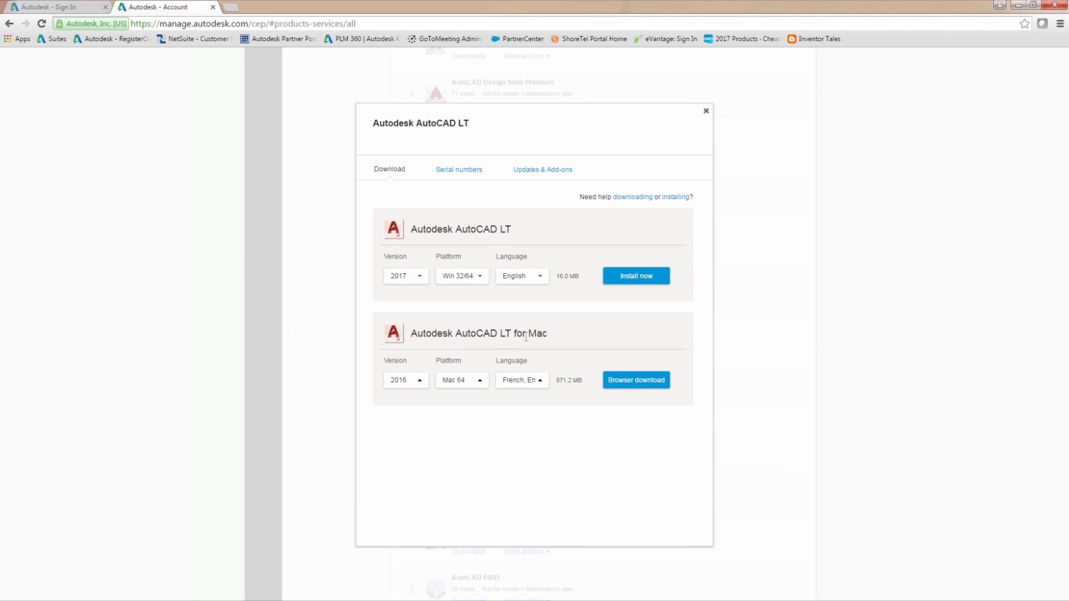
Set the platform of the AutoCAD LT 2017 download to Win 64 and show its additional download options
{"action": "left_click", "coordinate": [476, 284]}
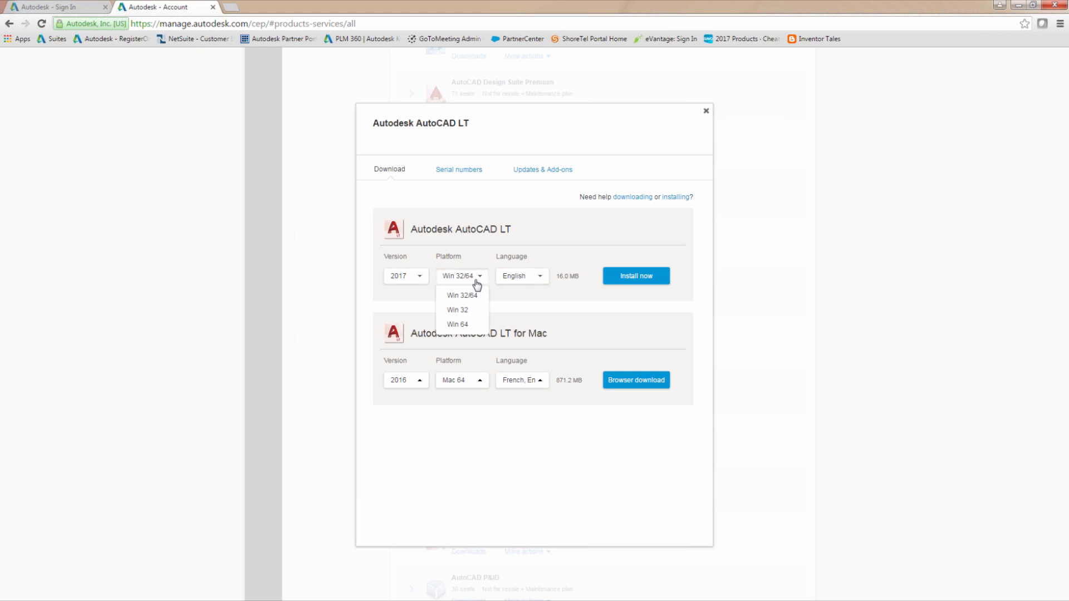
{"action": "left_click", "coordinate": [463, 328]}
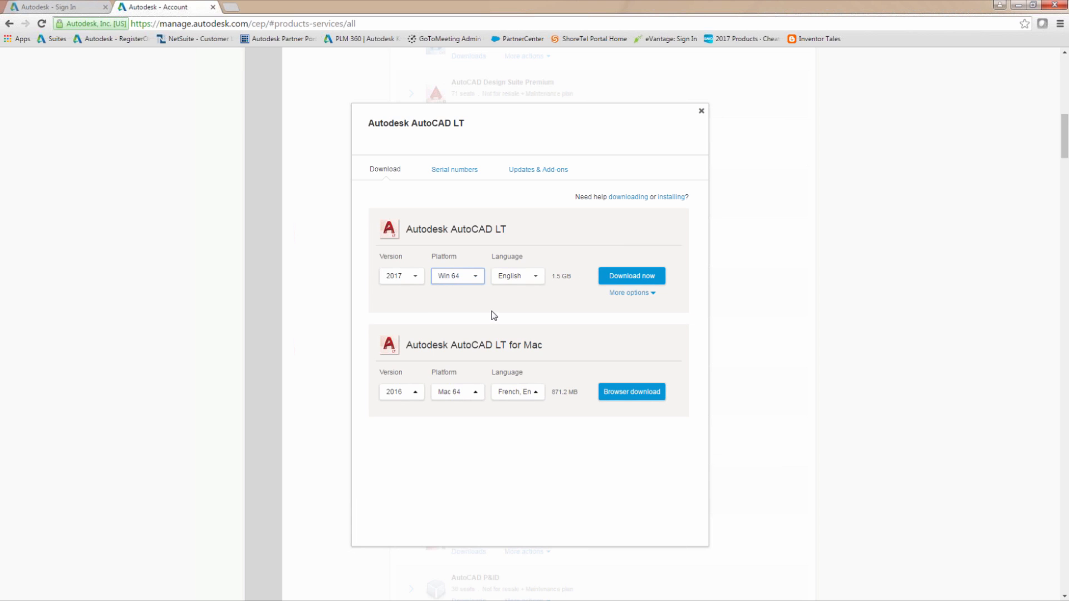
{"action": "left_click", "coordinate": [653, 295]}
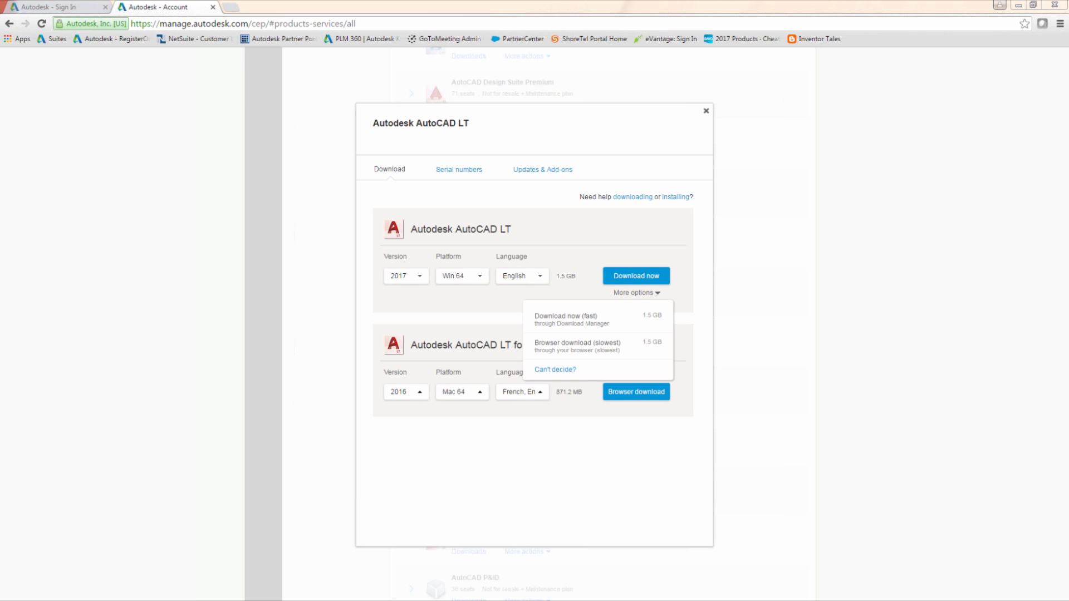
Switch to Windows Explorer and run Setup.exe from C:\Autodesk\AutoCAD_LT_2017_NWL_English_Win_64bit_dlm
{"action": "left_click_drag", "start_coordinate": [435, 93], "coordinate": [539, 2]}
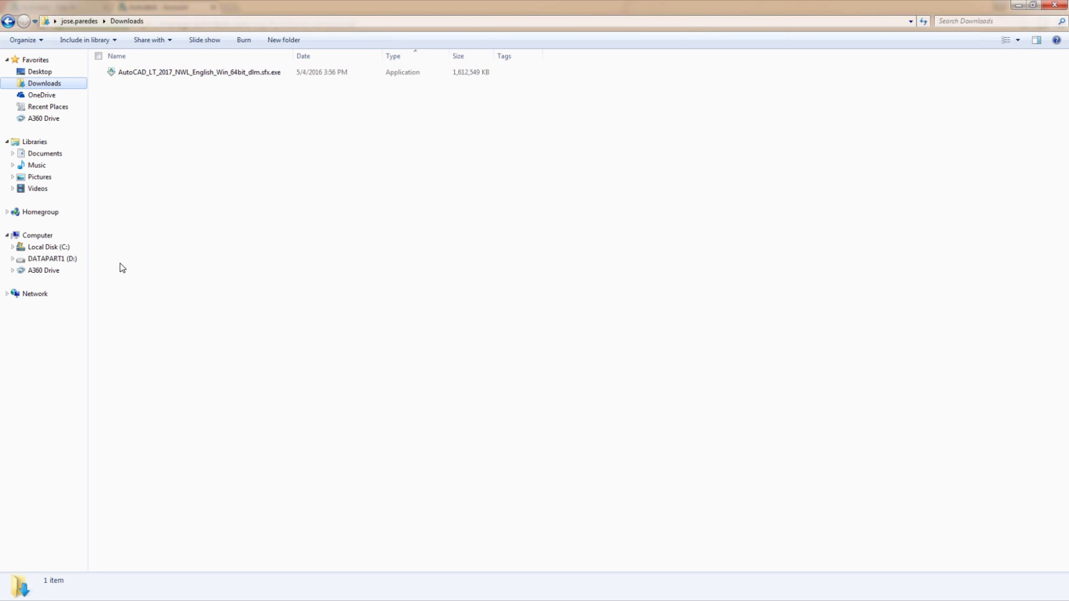
{"action": "left_click", "coordinate": [63, 250]}
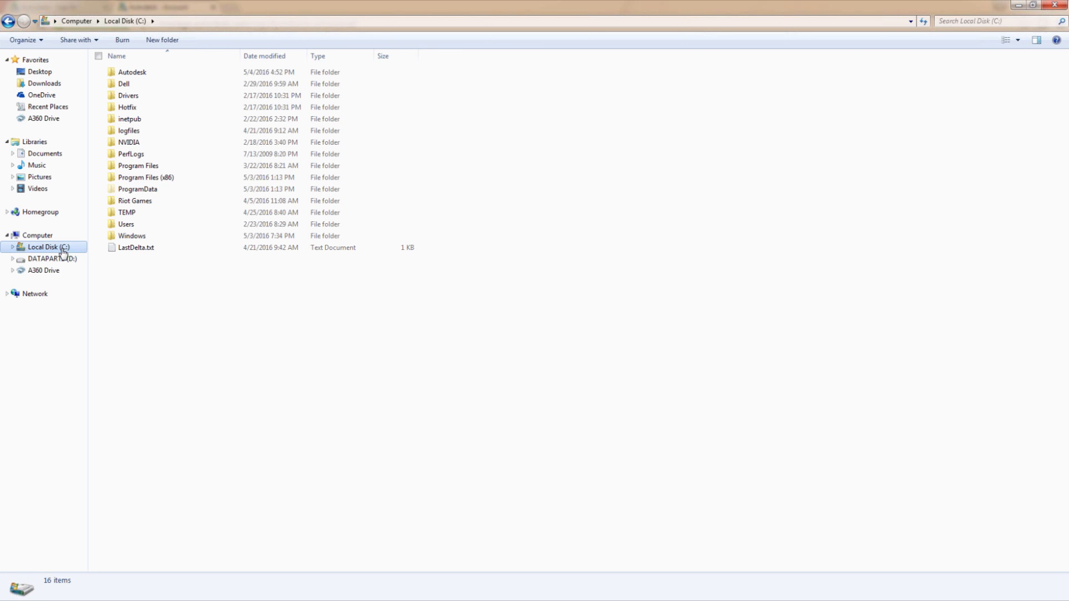
{"action": "double_click", "coordinate": [141, 75]}
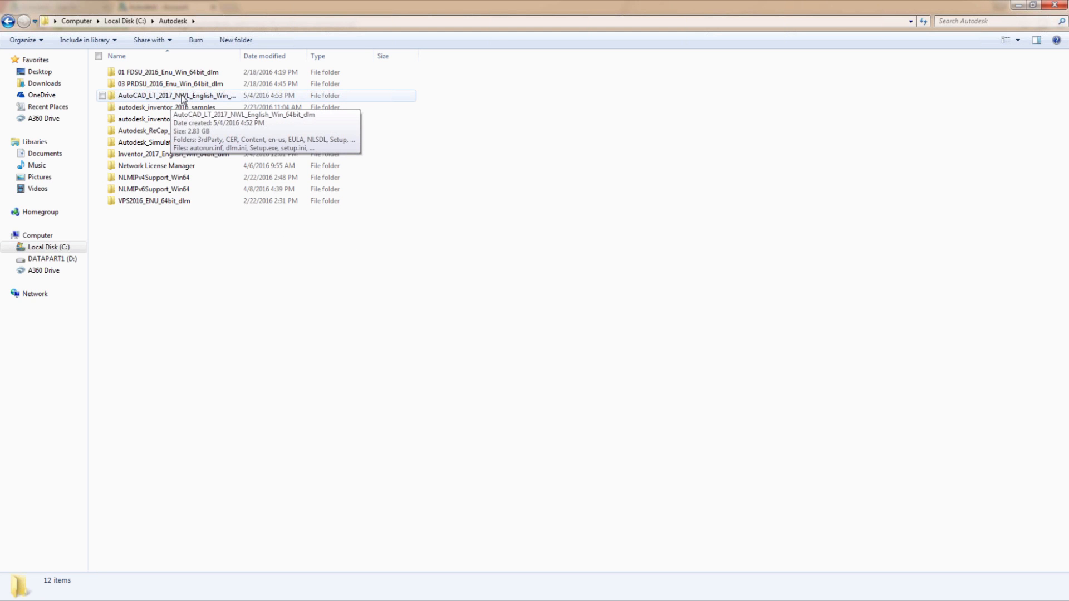
{"action": "double_click", "coordinate": [181, 98]}
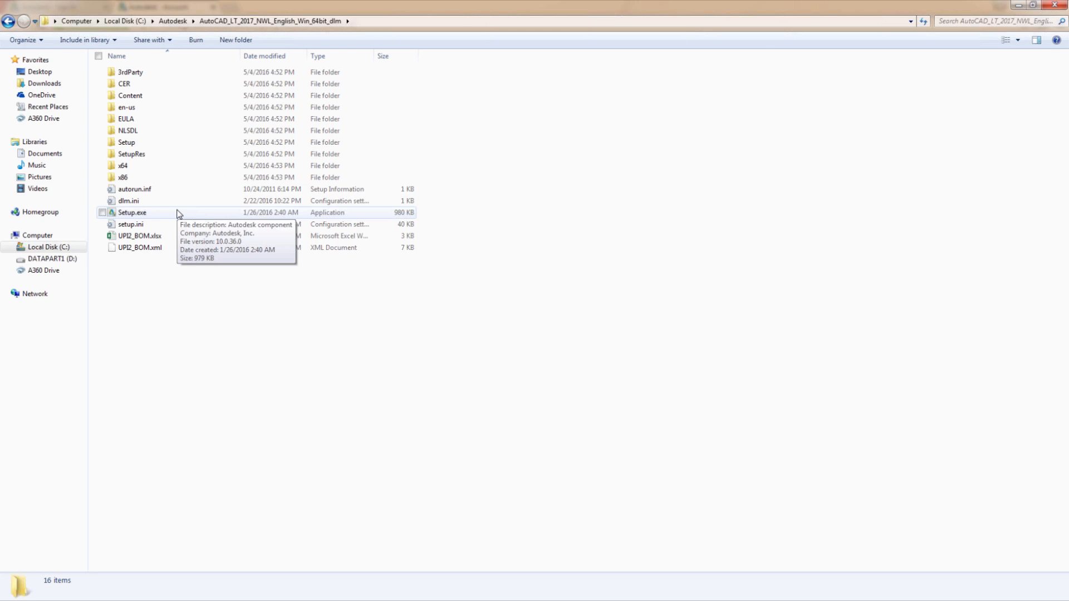
{"action": "double_click", "coordinate": [133, 213]}
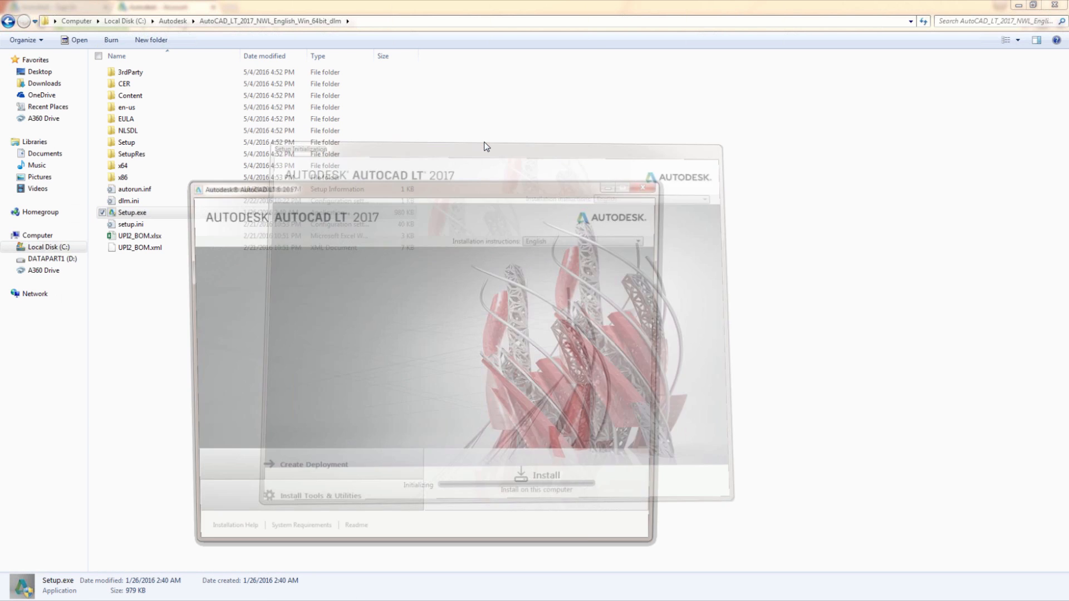
{"action": "left_click_drag", "start_coordinate": [486, 189], "coordinate": [512, 122]}
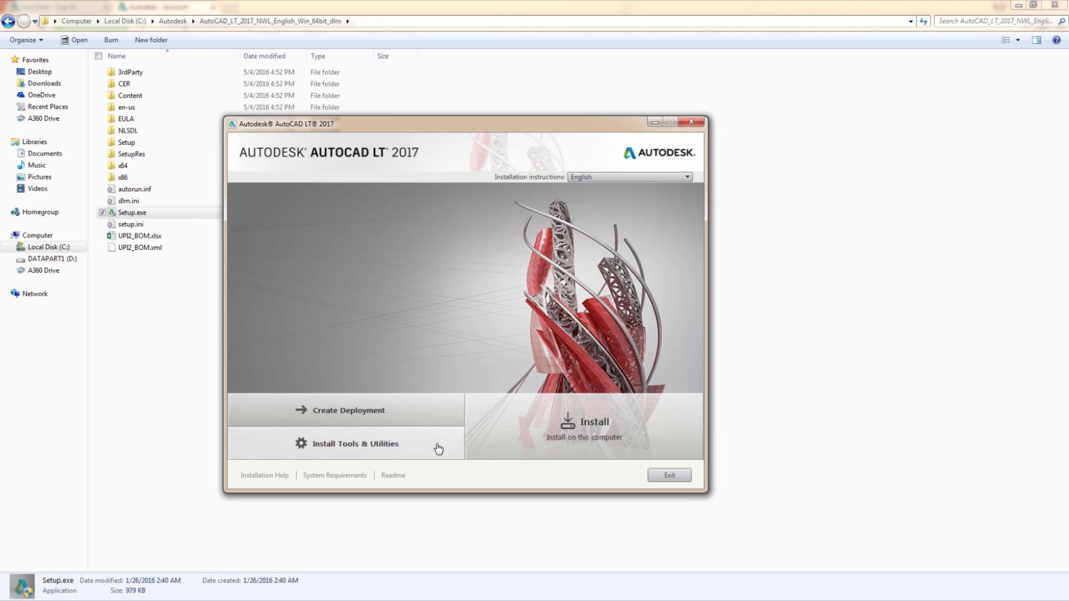
Install AutoCAD LT 2017 on this computer, accepting the license agreement and keeping the C:\Program Files\Autodesk\ installation path
{"action": "left_click", "coordinate": [566, 431]}
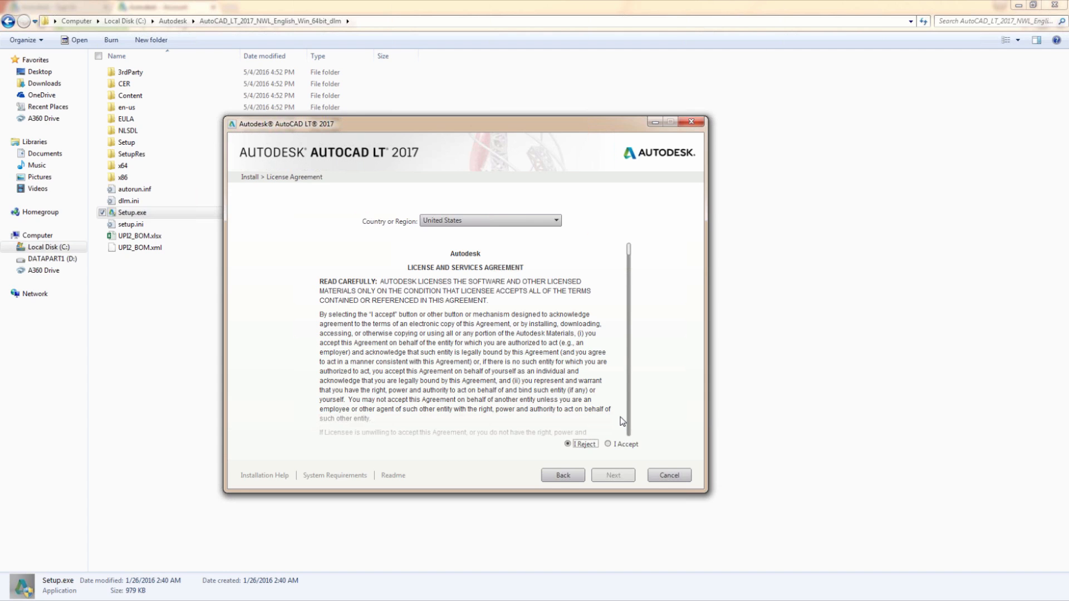
{"action": "left_click", "coordinate": [613, 450]}
{"action": "left_click", "coordinate": [617, 477]}
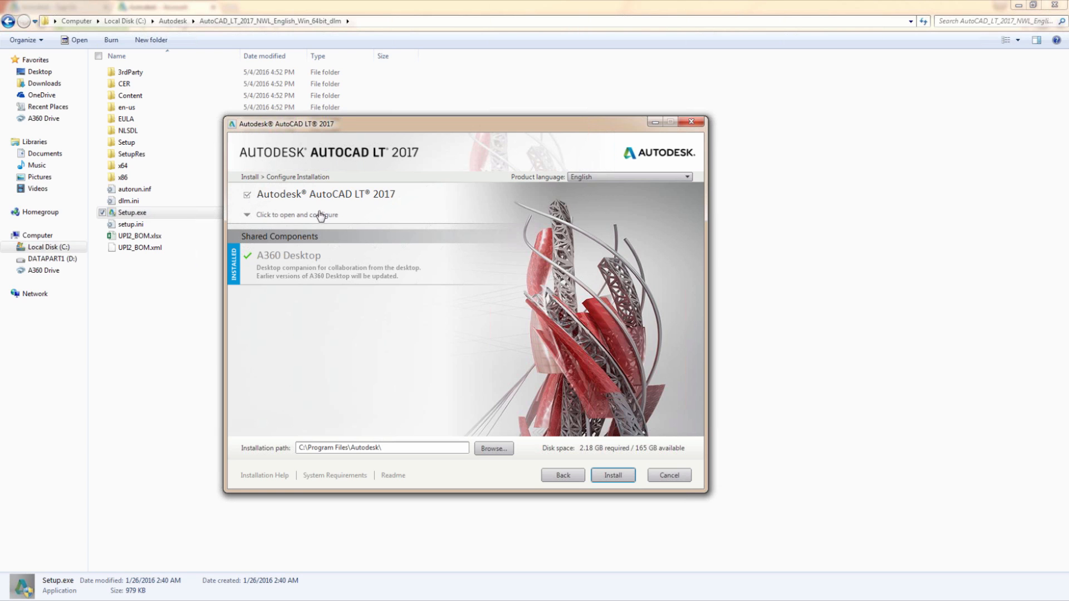
{"action": "left_click", "coordinate": [621, 476]}
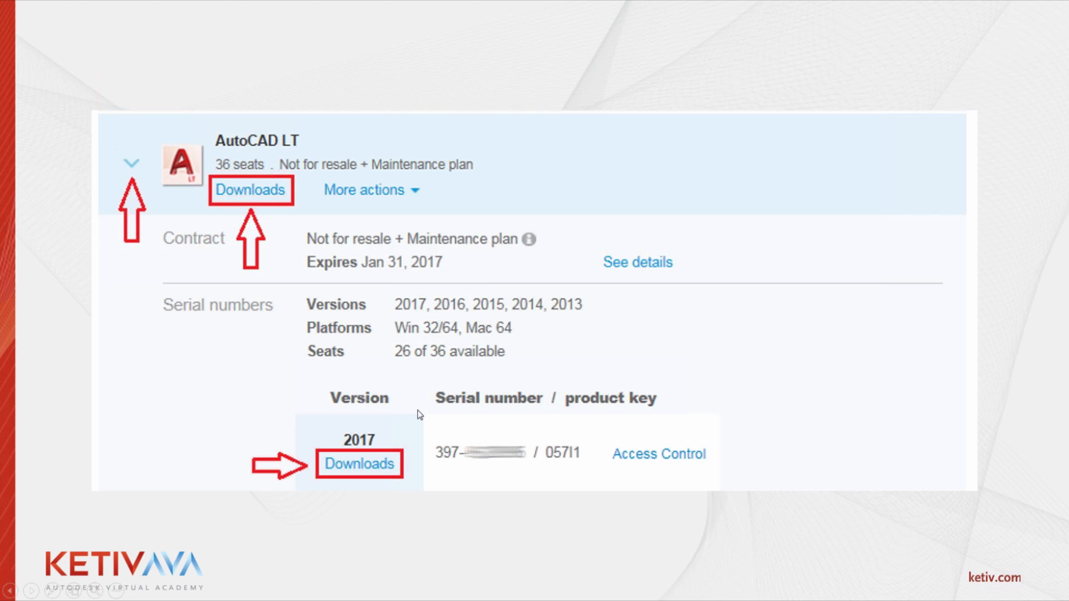
{"action": "key", "text": "Right"}
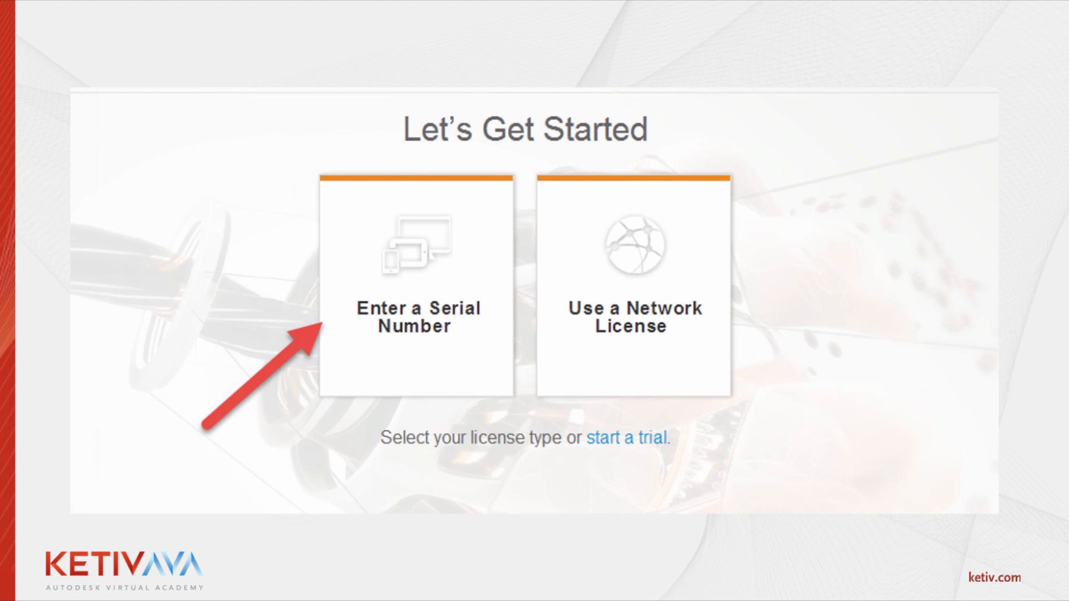